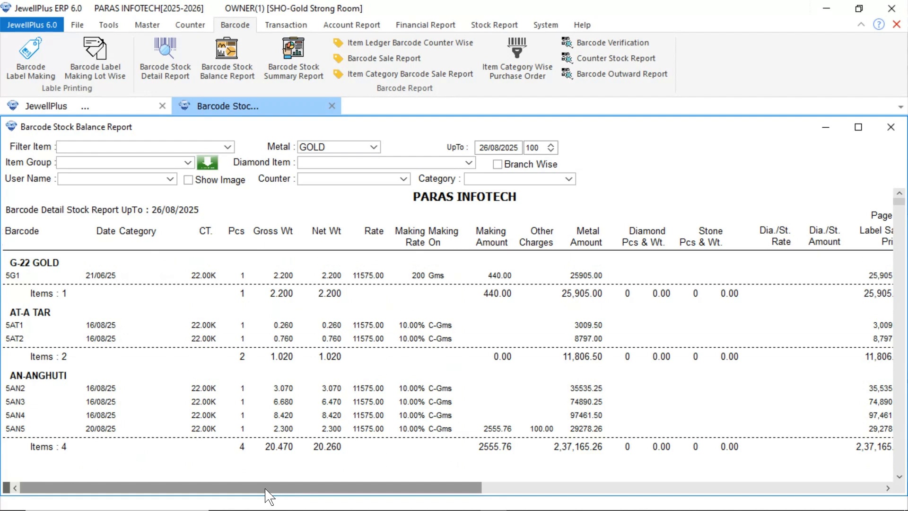
Filter the Barcode Stock Balance Report to show only rows whose Days value is greater than 200
left_click_drag(256, 488, 521, 498)
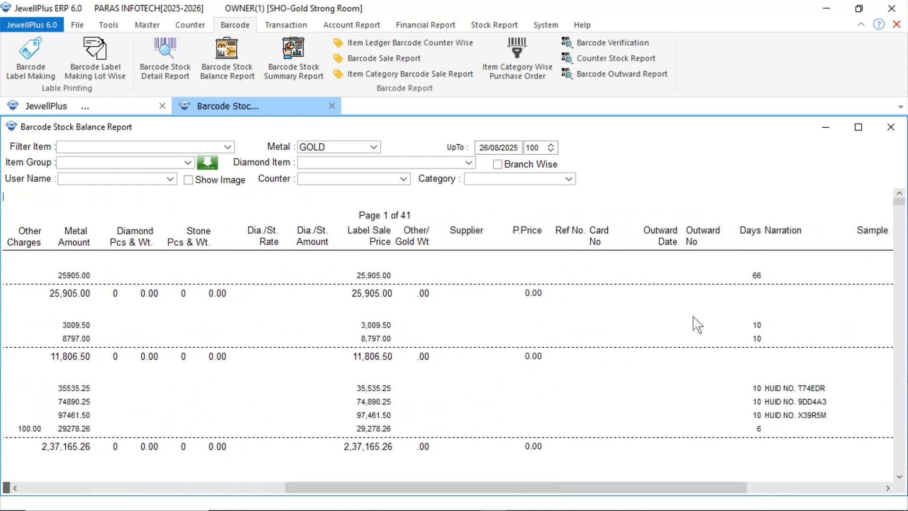
left_click(757, 276)
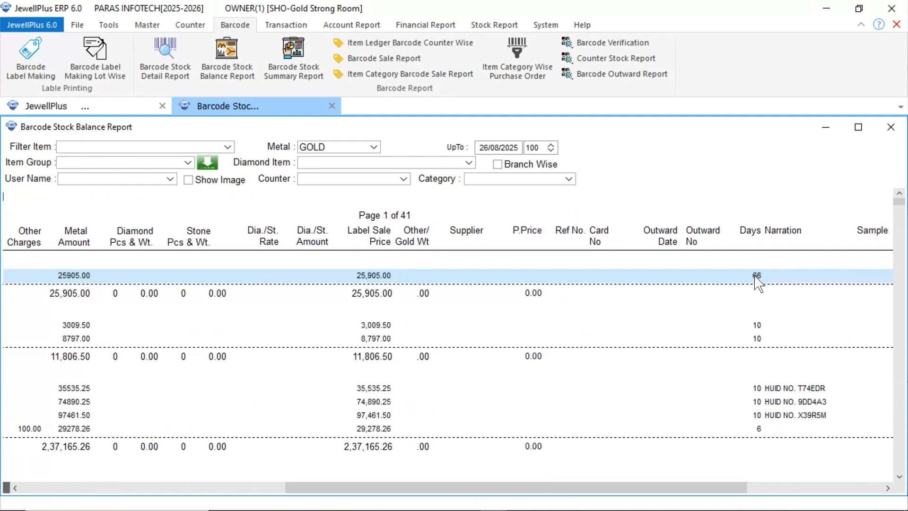
left_click(759, 327)
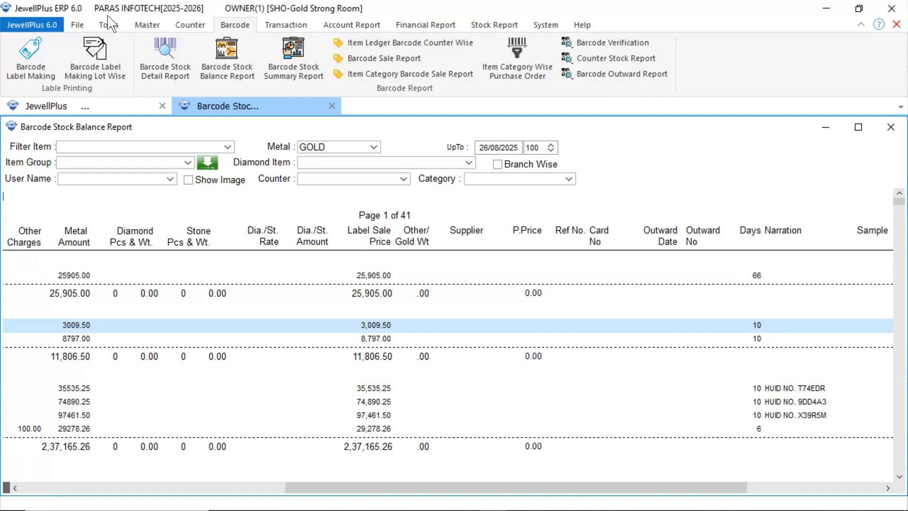
left_click(76, 25)
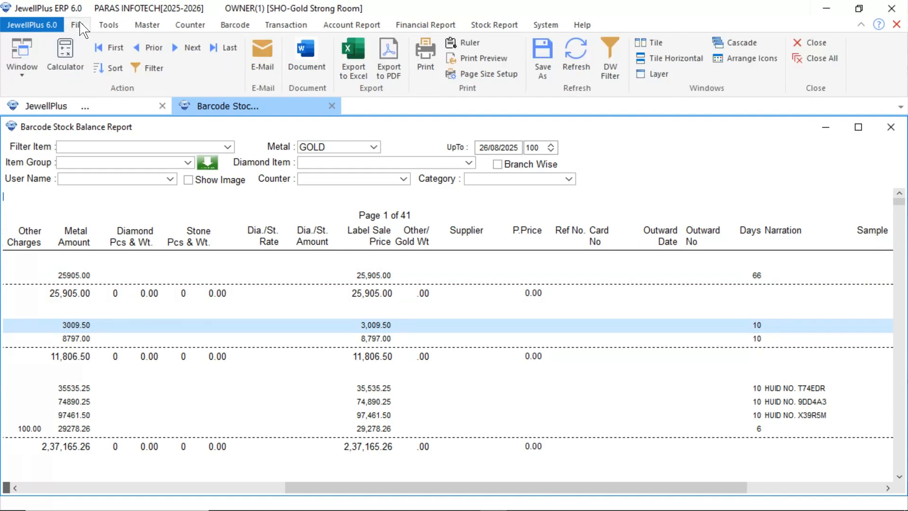
left_click(615, 66)
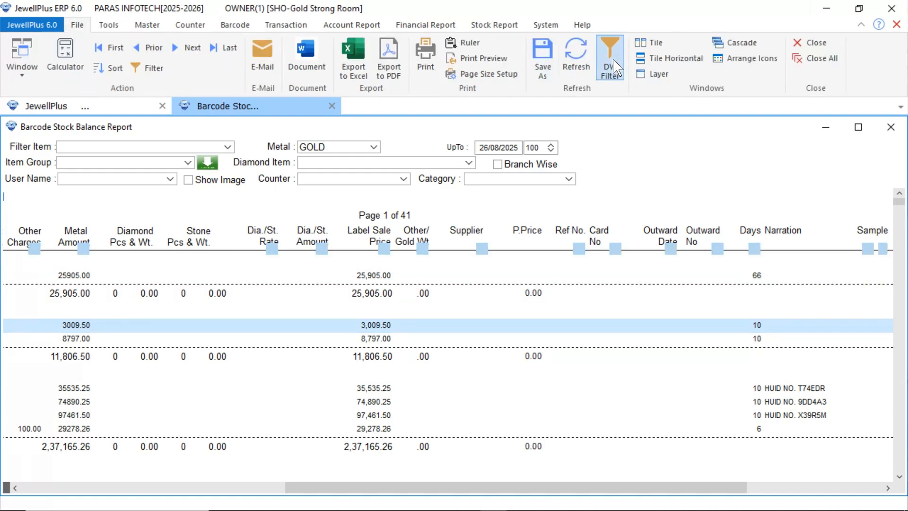
left_click(756, 252)
mouse_move(638, 301)
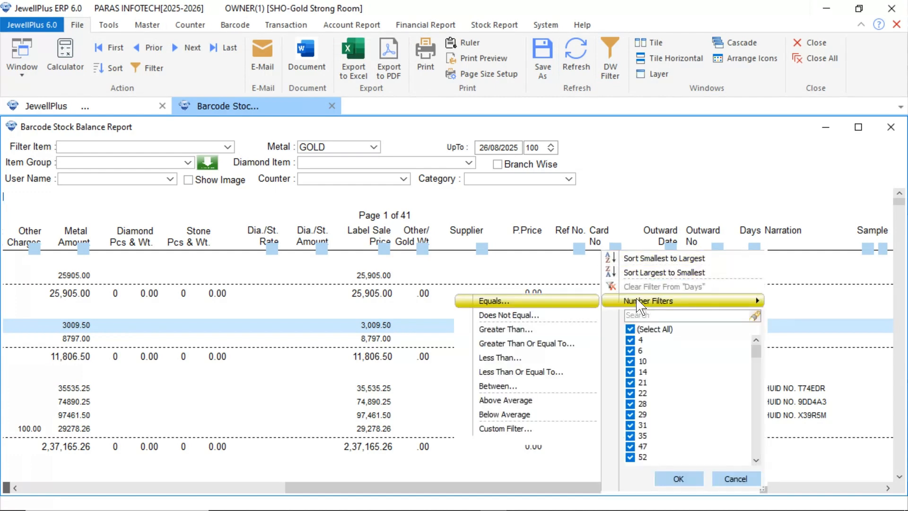
left_click(533, 333)
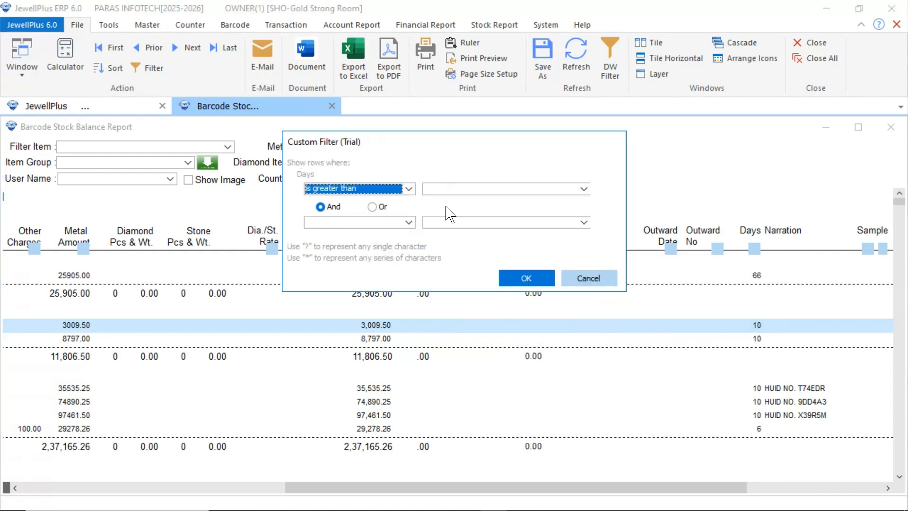
left_click(441, 188)
type("2")
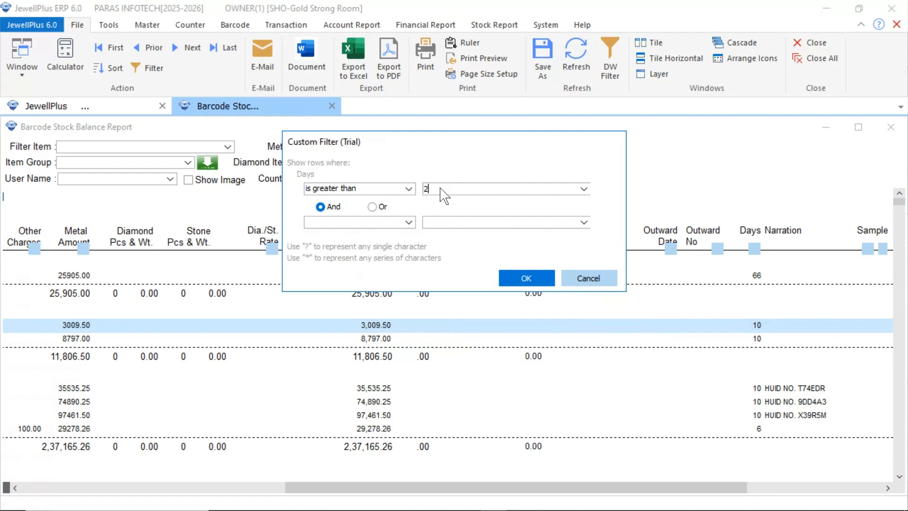
type("00")
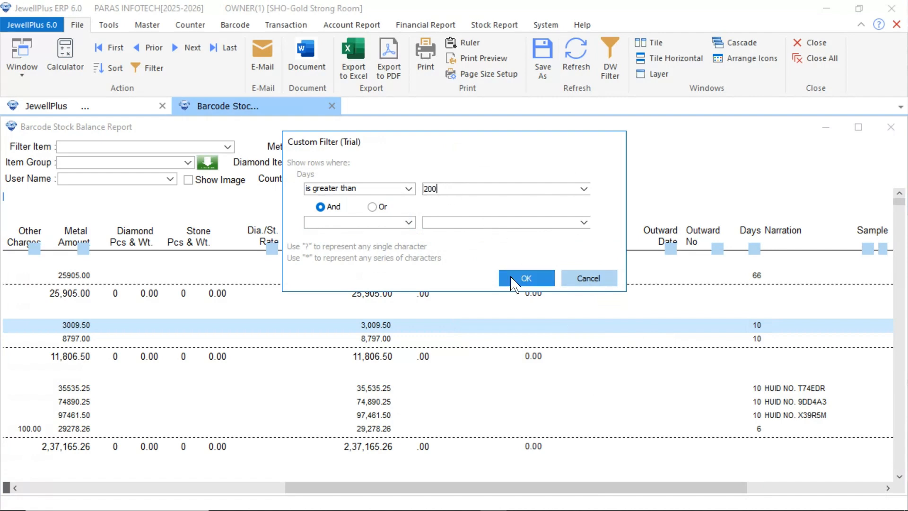
left_click(512, 279)
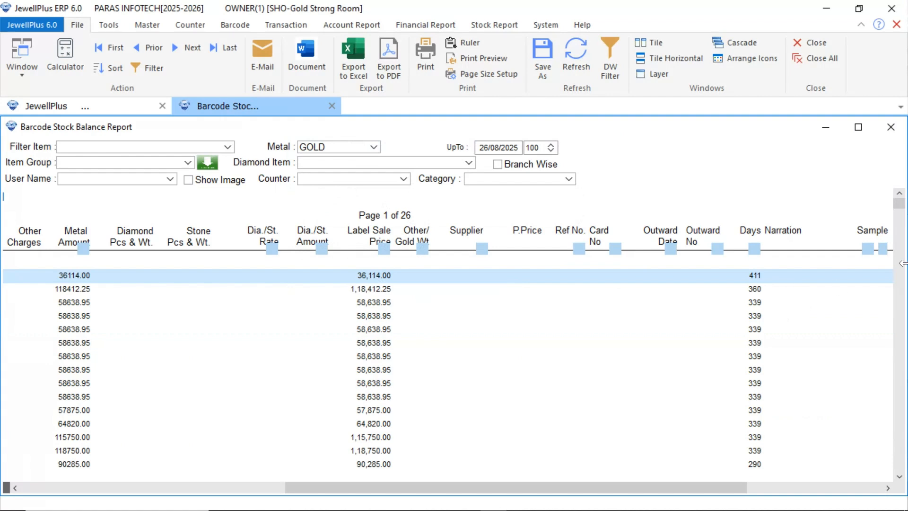
Review the grand totals on the last page of the filtered stock report
left_click(901, 245)
left_click_drag(901, 245, 895, 490)
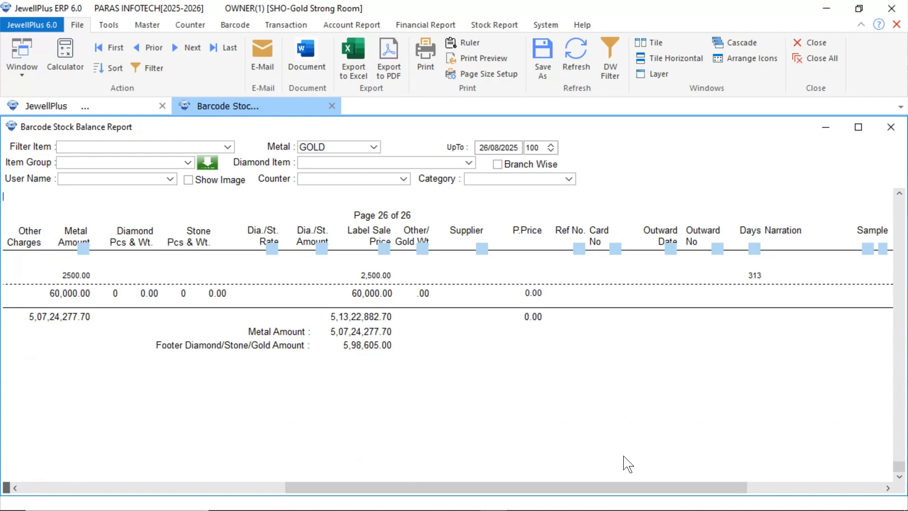
left_click_drag(564, 489, 203, 502)
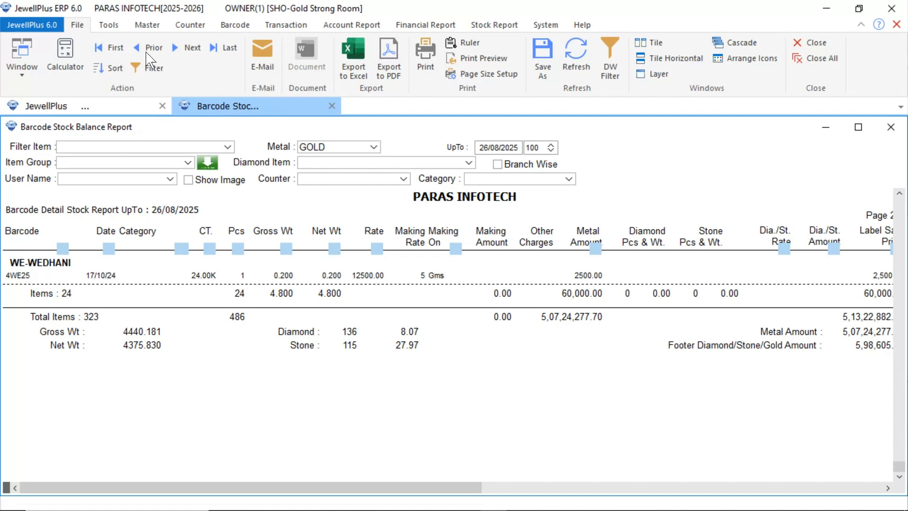
Load the item CHAIN [G] in the Item Category Master and check its item weight ranges
left_click(147, 25)
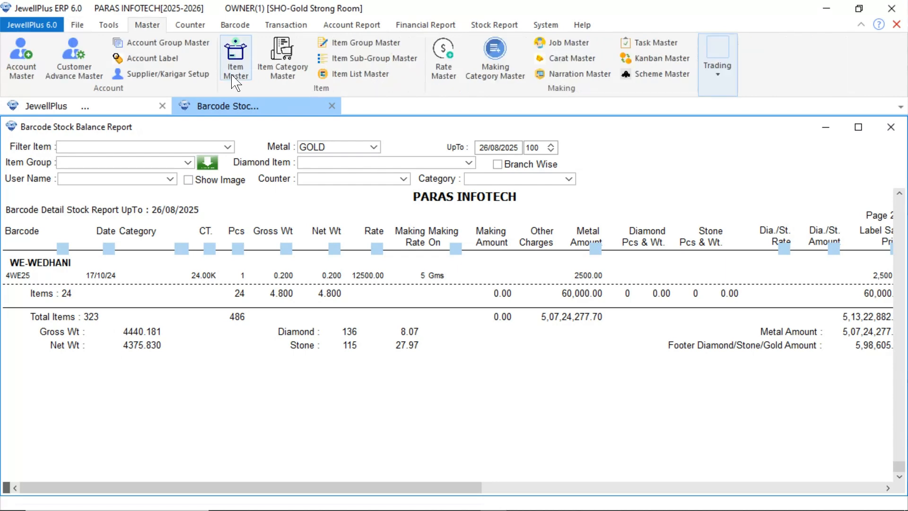
left_click(279, 71)
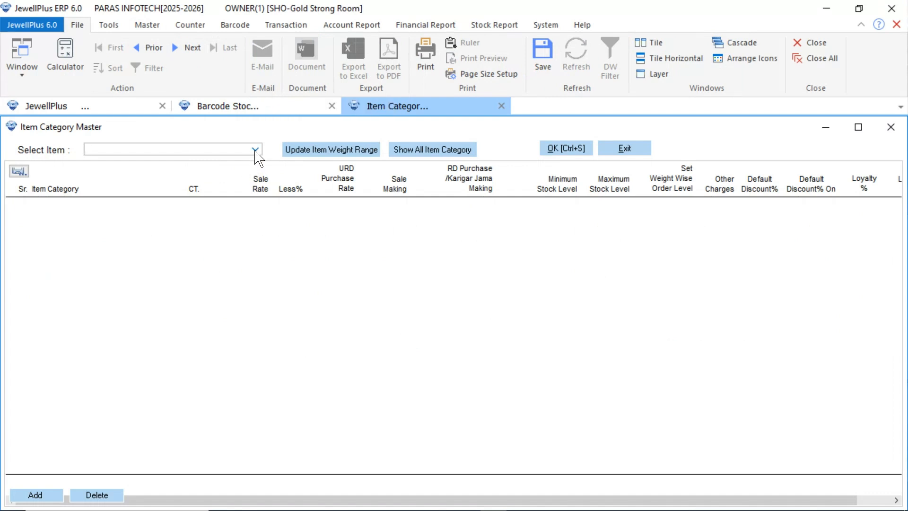
type("CHAIN [G")
key("Return")
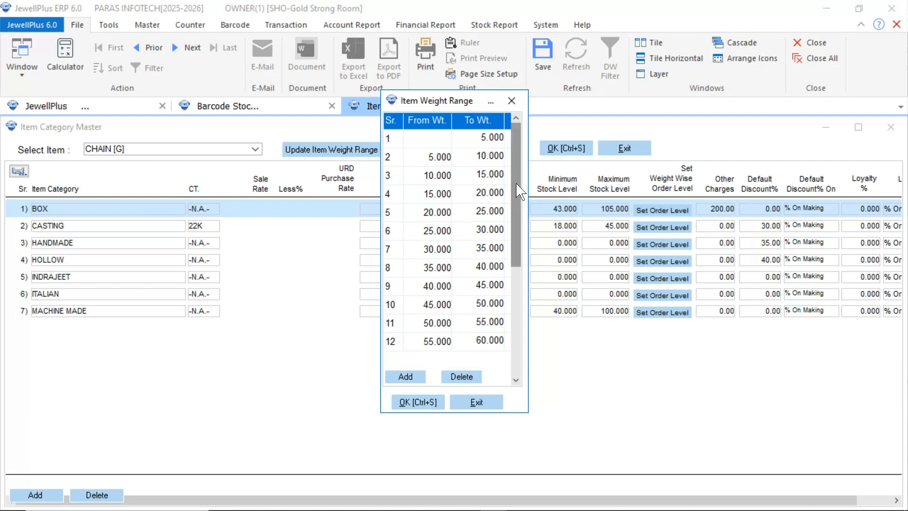
left_click_drag(514, 189, 513, 277)
left_click(418, 402)
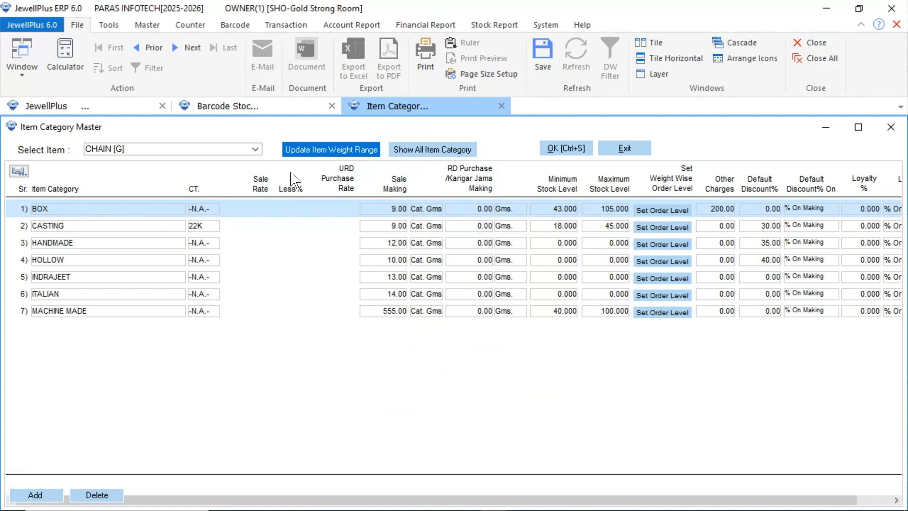
Review the BOX category's weight-wise order levels for the SHOP branch and accept them
left_click(660, 212)
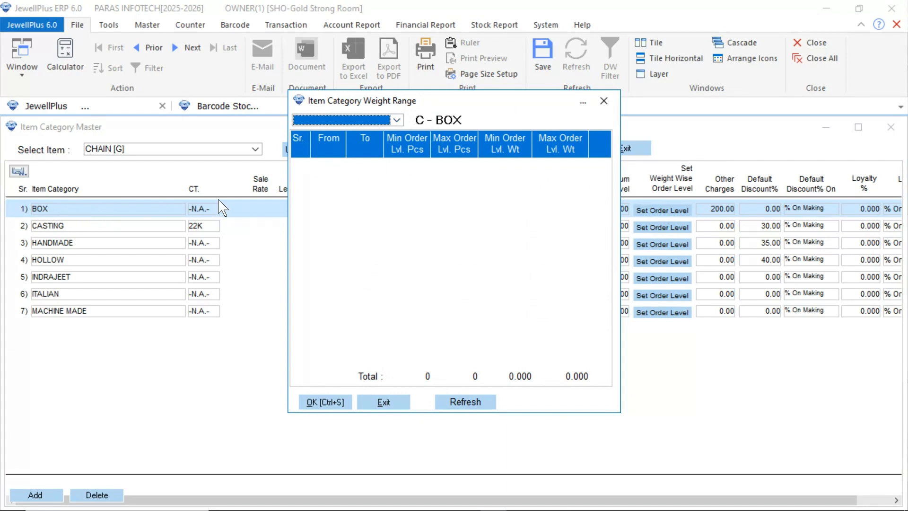
left_click(397, 119)
left_click(314, 239)
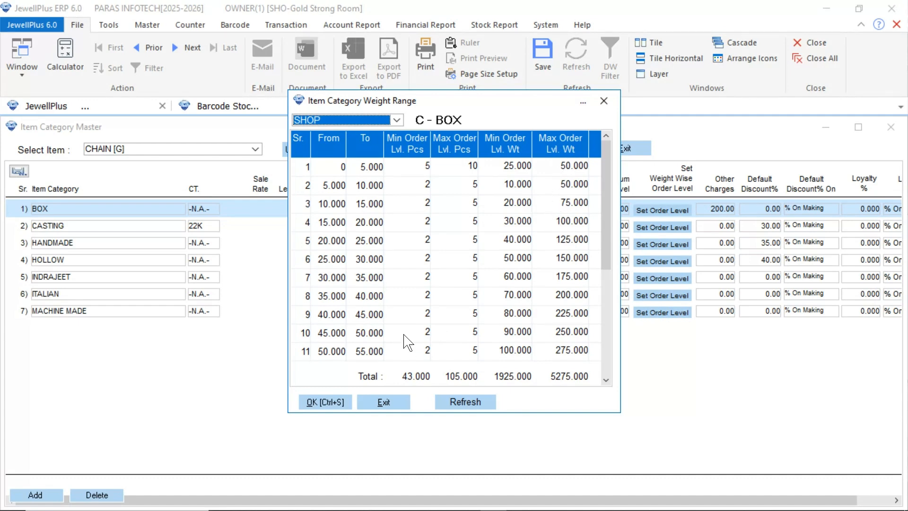
left_click_drag(604, 243, 601, 364)
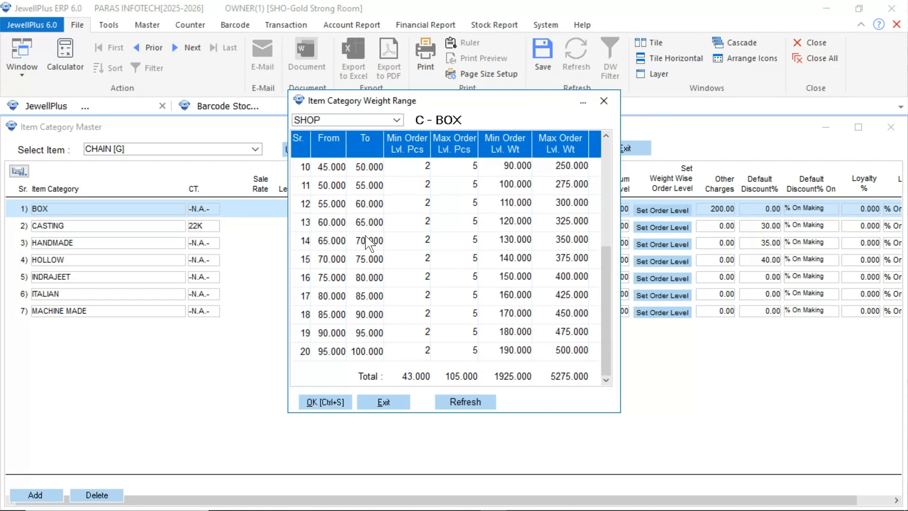
left_click(428, 351)
key("Tab")
left_click(337, 407)
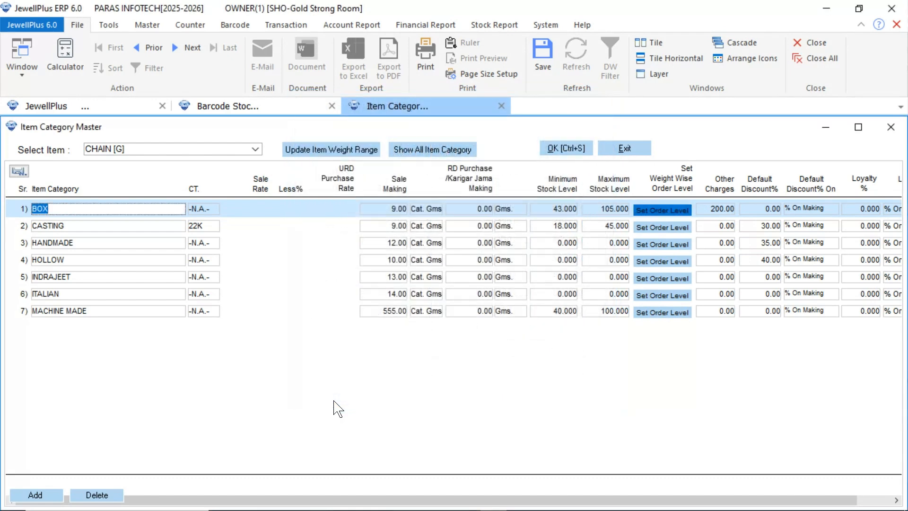
For CASTING in the SHOP branch, set the 0 to 5.000 weight range to minimum 10 and maximum 15 pieces, and save the order levels
left_click(93, 227)
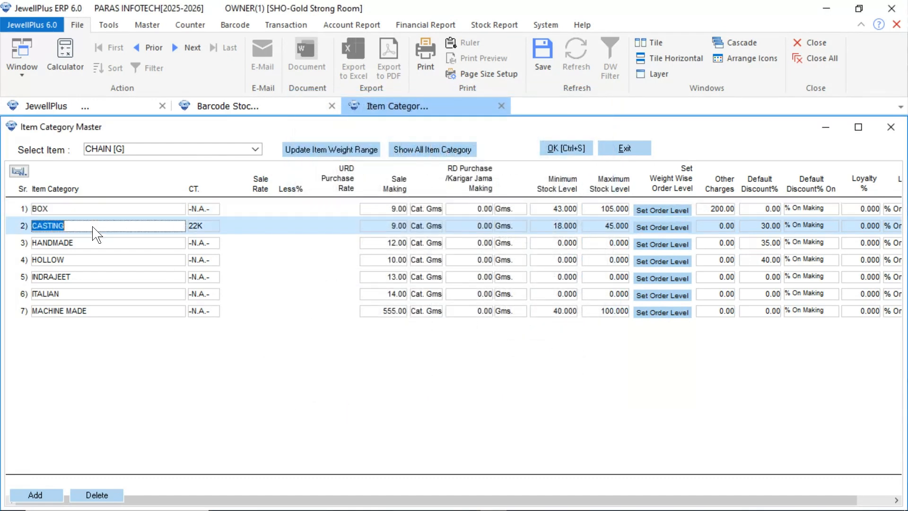
left_click(645, 229)
left_click(397, 120)
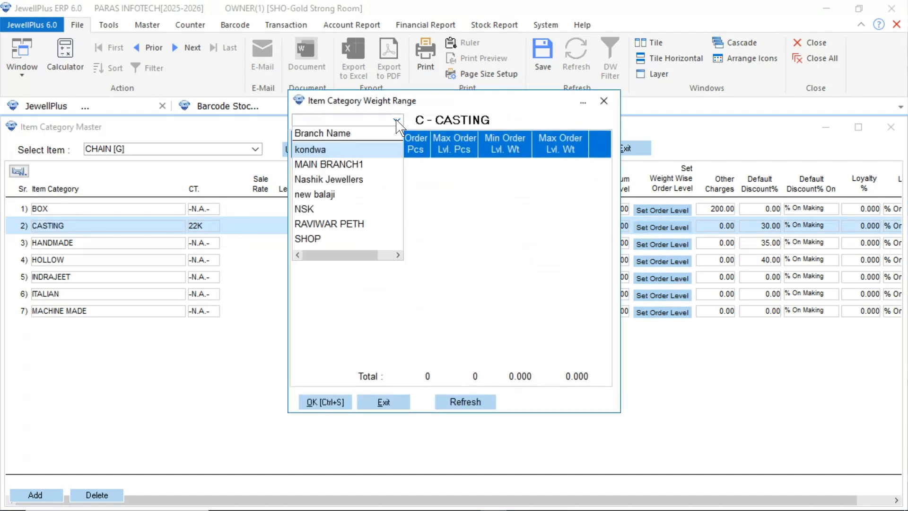
left_click(321, 236)
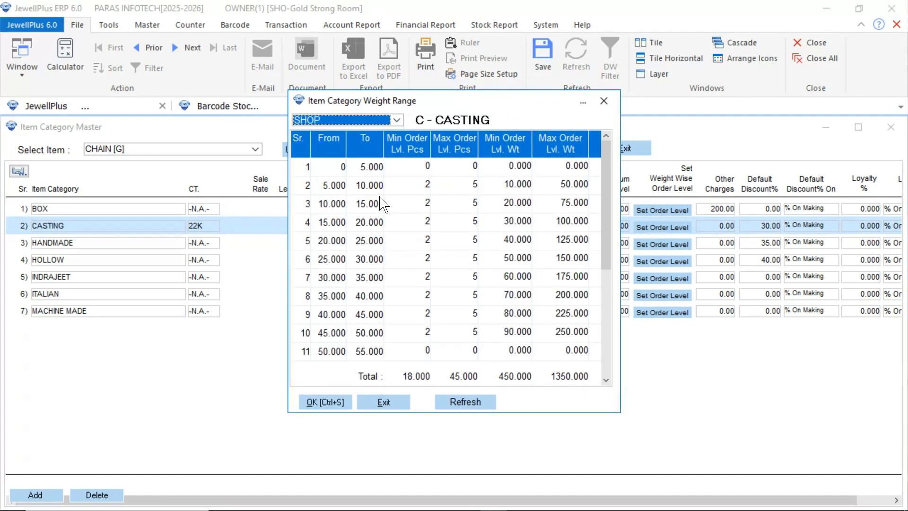
left_click(416, 169)
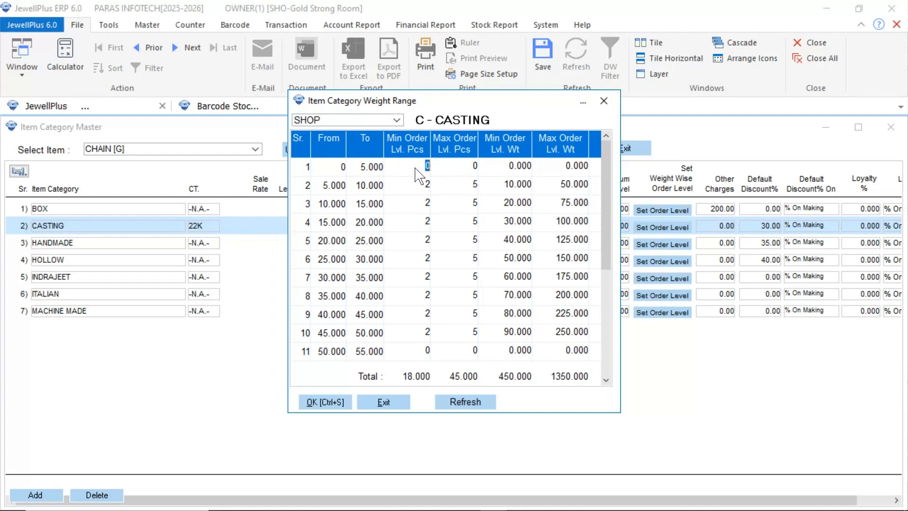
type("1")
key("Tab")
left_click(418, 184)
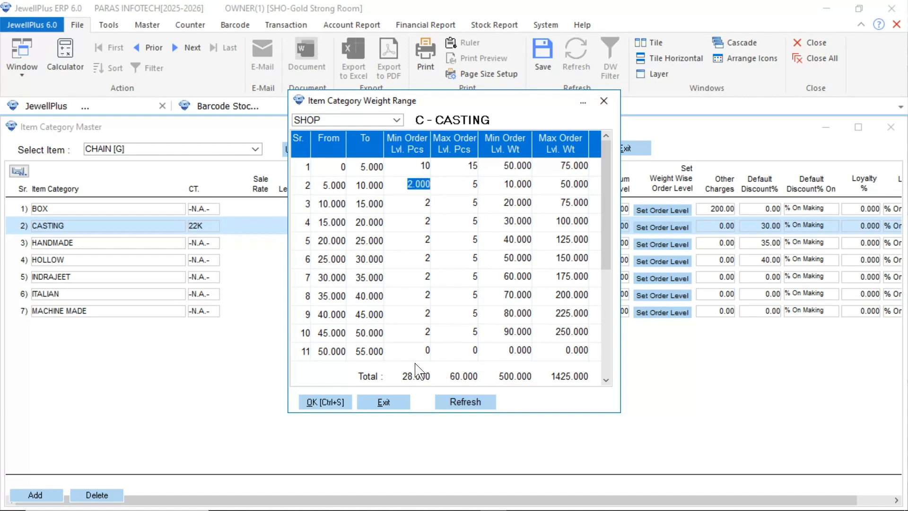
left_click(319, 403)
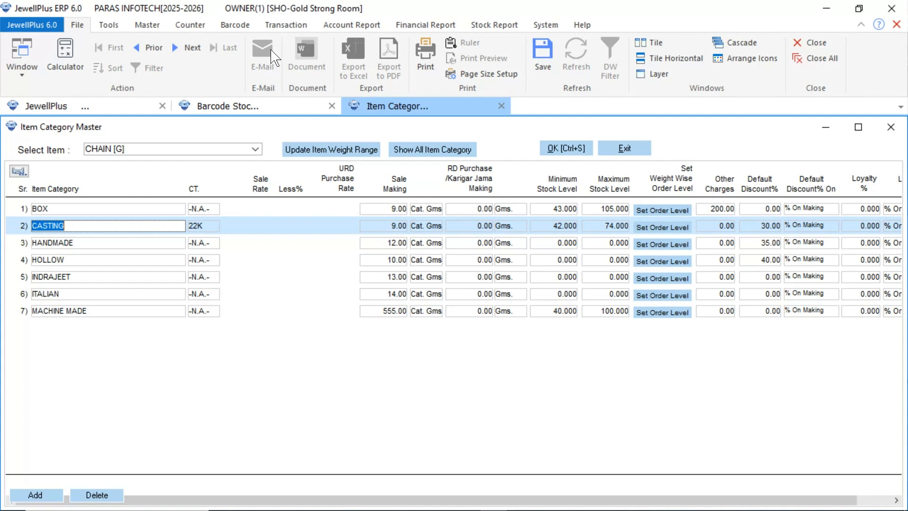
Open the Item Category Wise Purchase Order report and refresh it to load its data
left_click(235, 25)
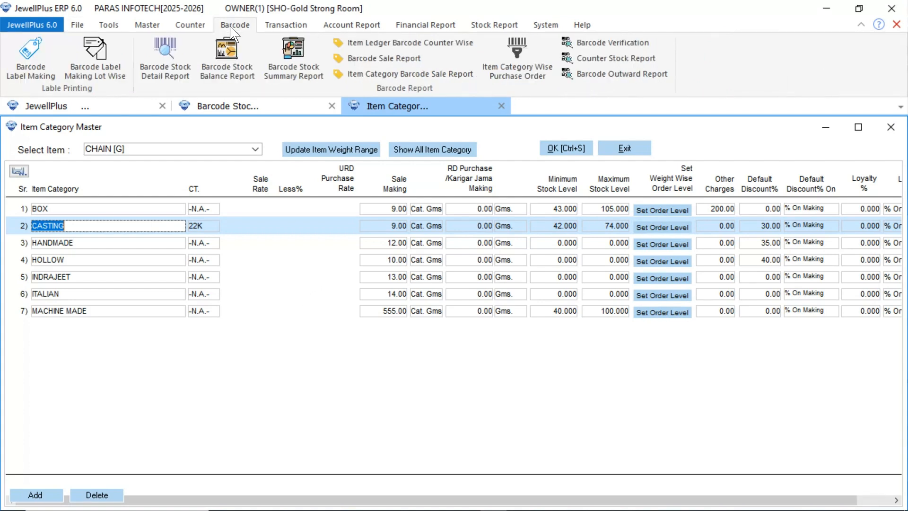
left_click(528, 73)
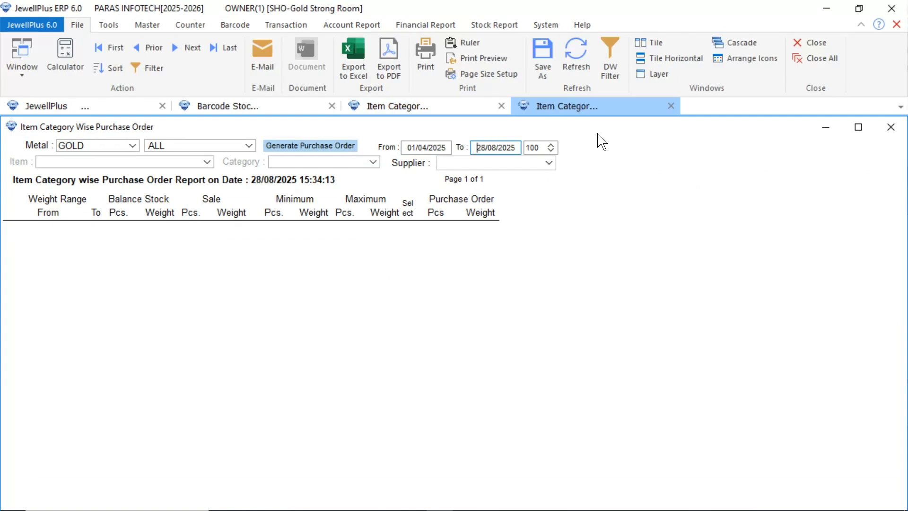
left_click(578, 53)
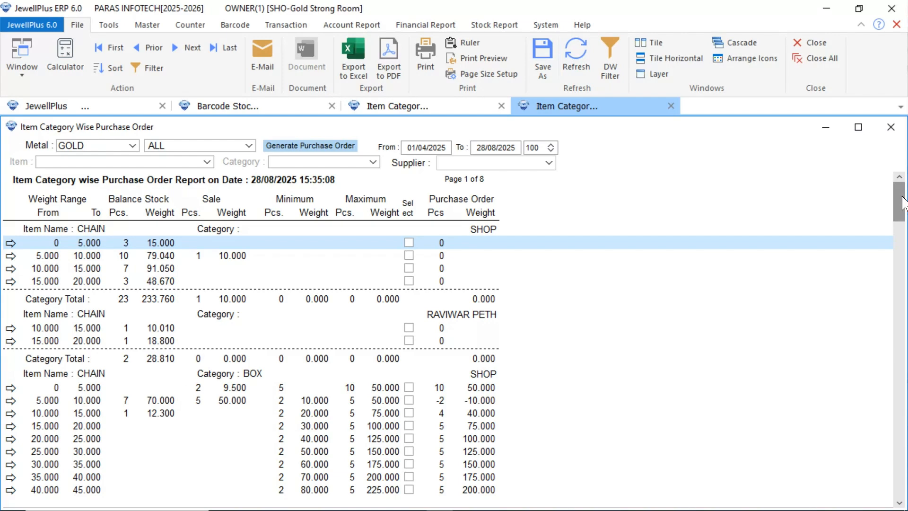
mouse_move(903, 199)
left_mouse_down()
mouse_move(902, 474)
mouse_move(901, 199)
left_mouse_up()
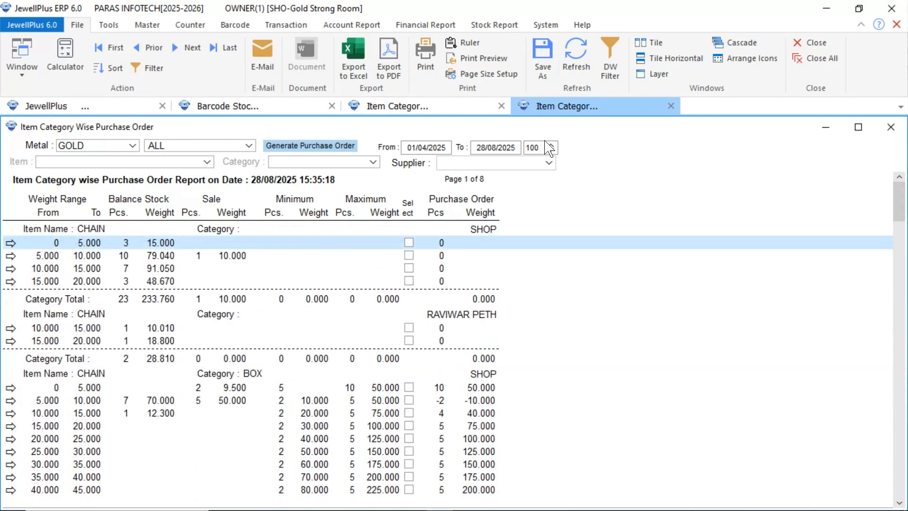
Filter the purchase order report to the item CHAIN and category BOX, and look through its rows
left_click(206, 163)
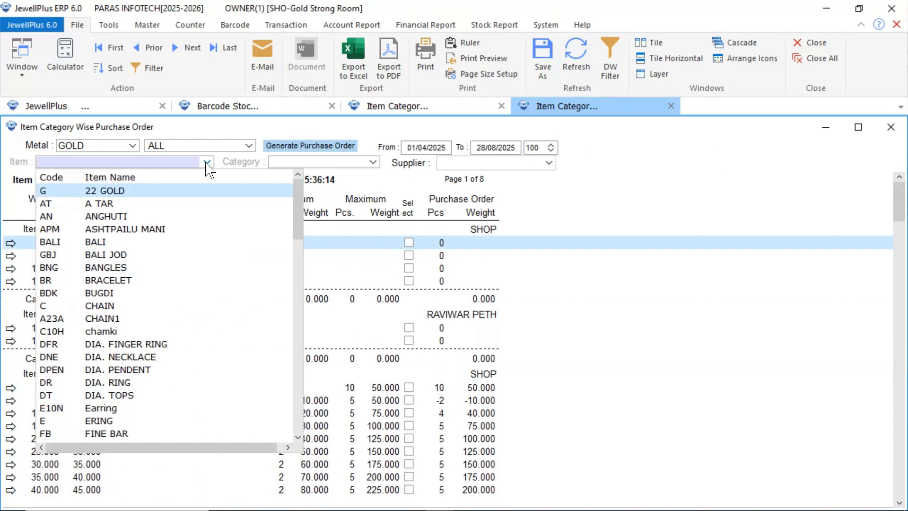
left_click(103, 307)
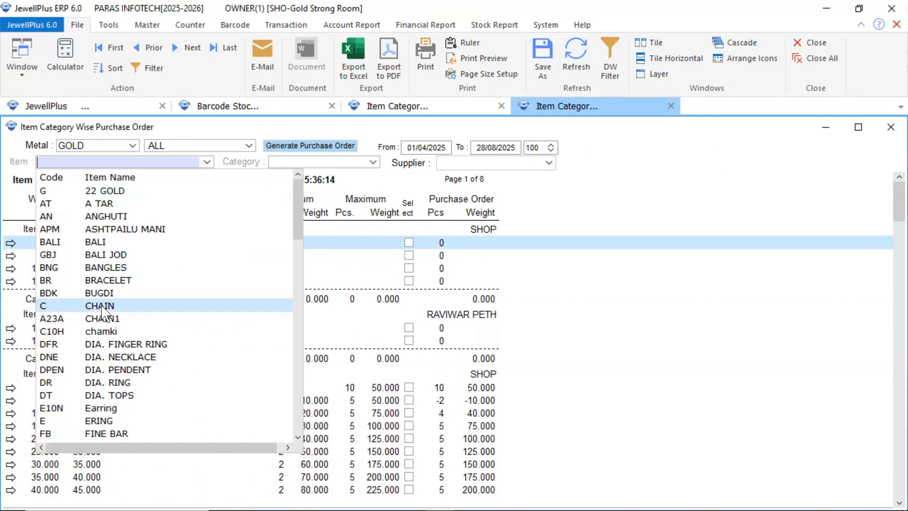
left_click(374, 163)
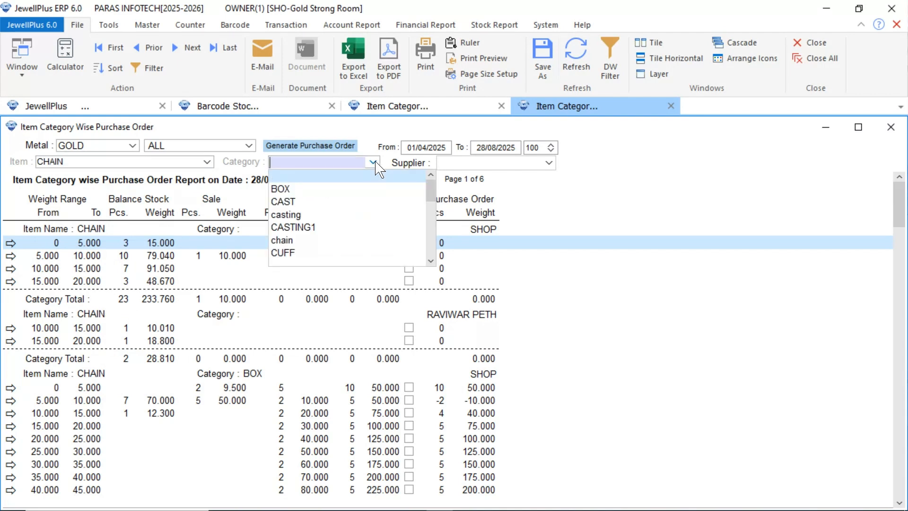
left_click(295, 188)
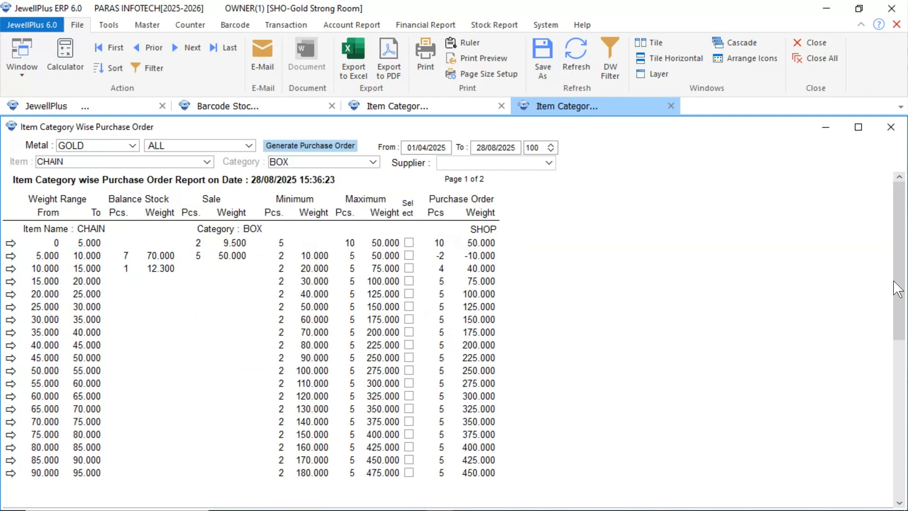
left_click_drag(902, 268, 907, 209)
mouse_move(899, 258)
left_mouse_down()
mouse_move(901, 335)
mouse_move(901, 251)
left_mouse_up()
Filter the purchase order report to the SHOP branch and examine the 0 to 5.000 and 5.000 to 10.000 weight-range rows
left_click(247, 145)
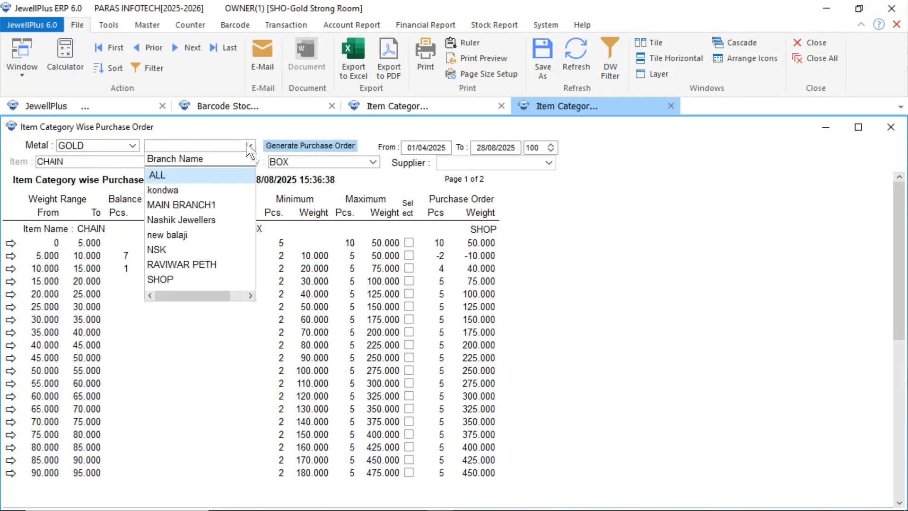
left_click(159, 280)
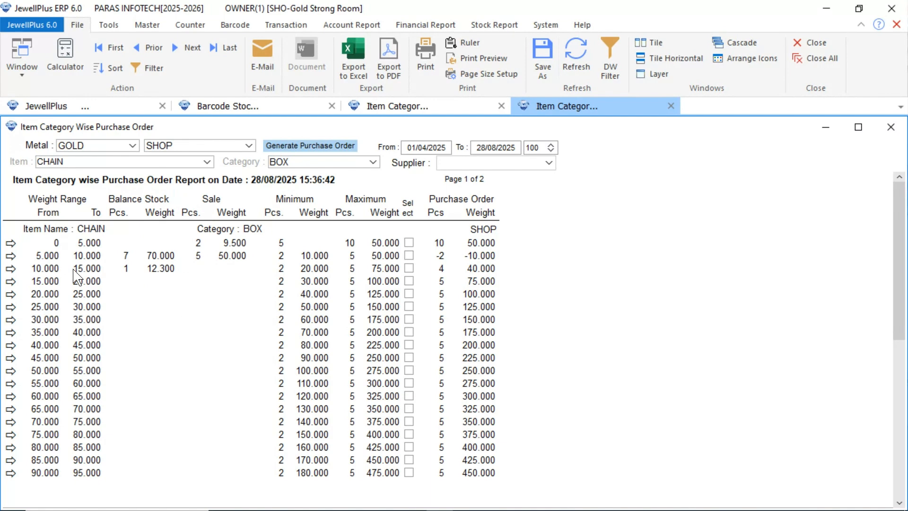
left_click(32, 243)
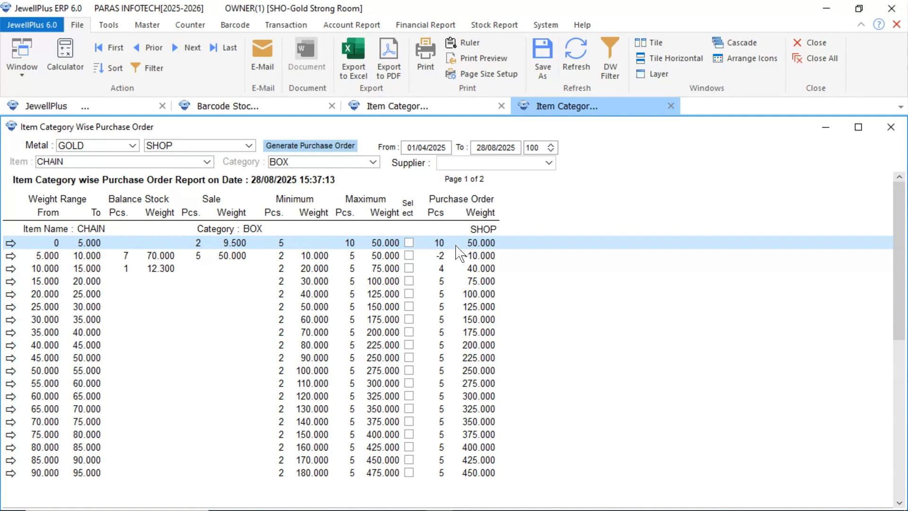
left_click(77, 258)
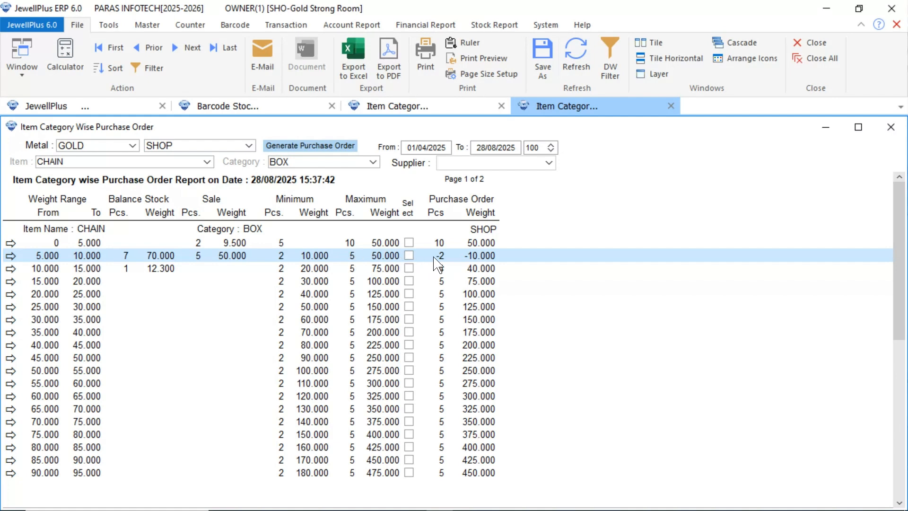
Mark the BOX chain weight ranges 0 to 5.000 and the four from 10.000 to 30.000 for the purchase order
left_click(409, 243)
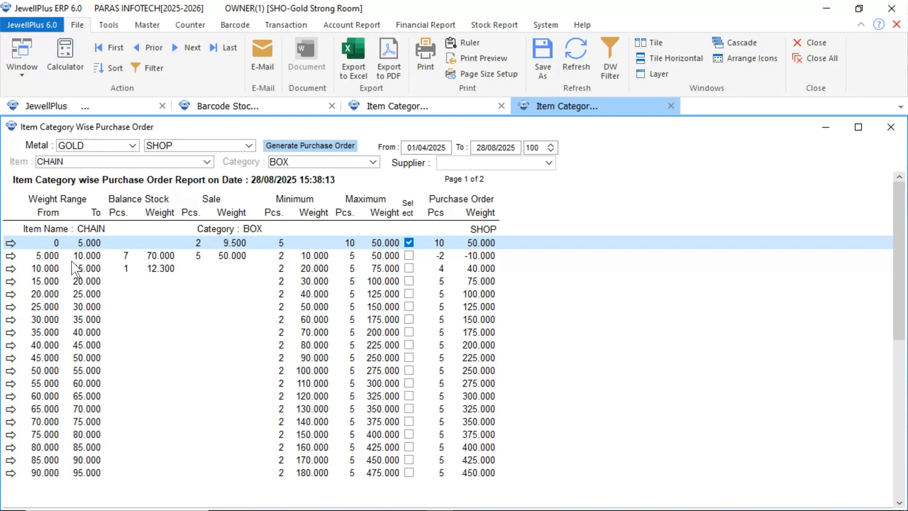
left_click(54, 269)
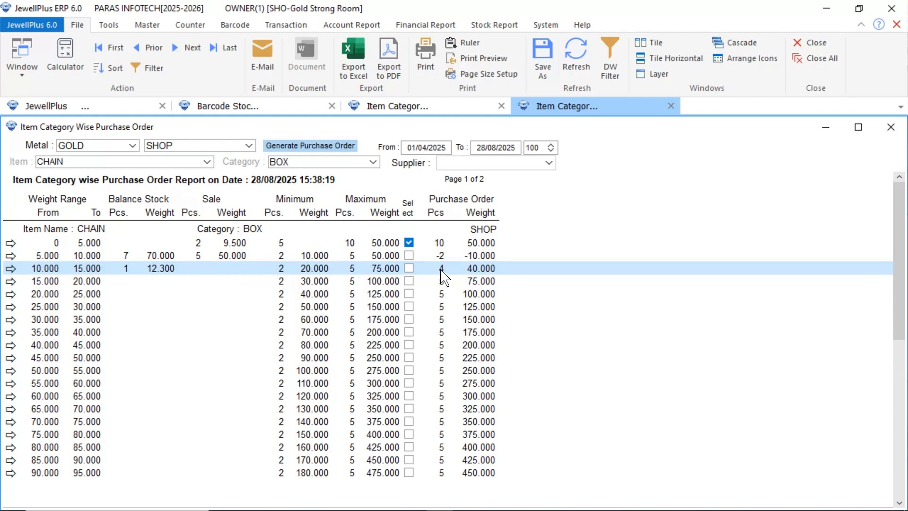
left_click(410, 268)
left_click(410, 281)
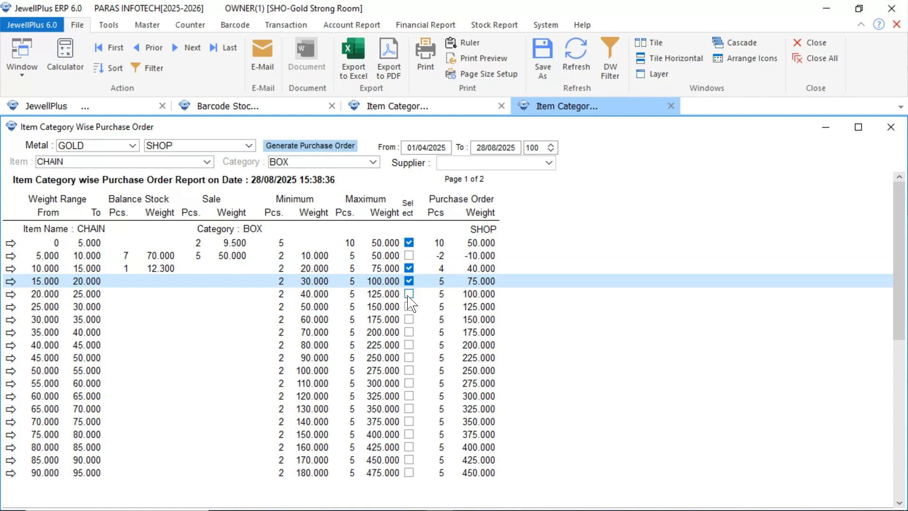
left_click(409, 294)
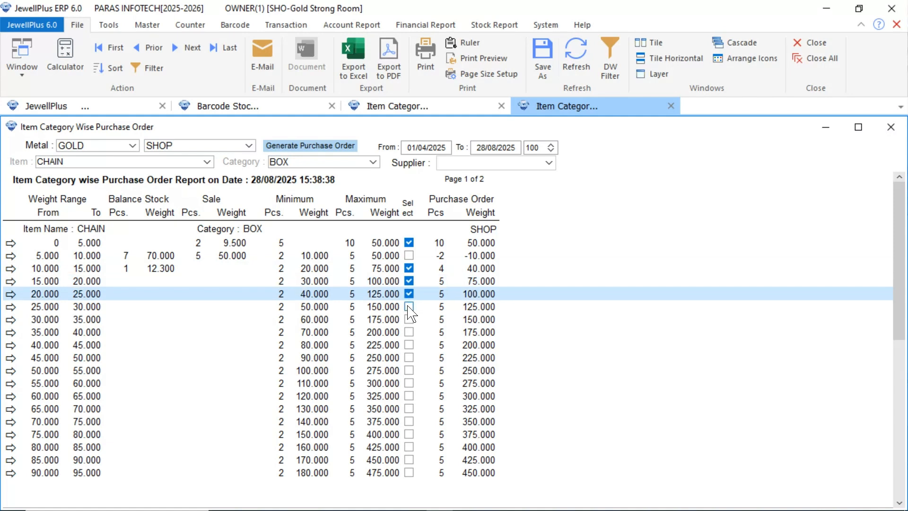
left_click(410, 307)
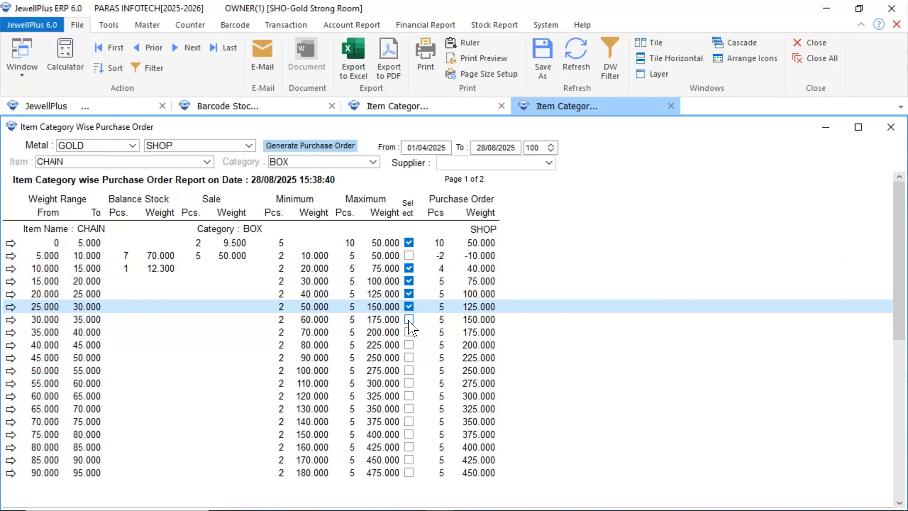
left_click(325, 151)
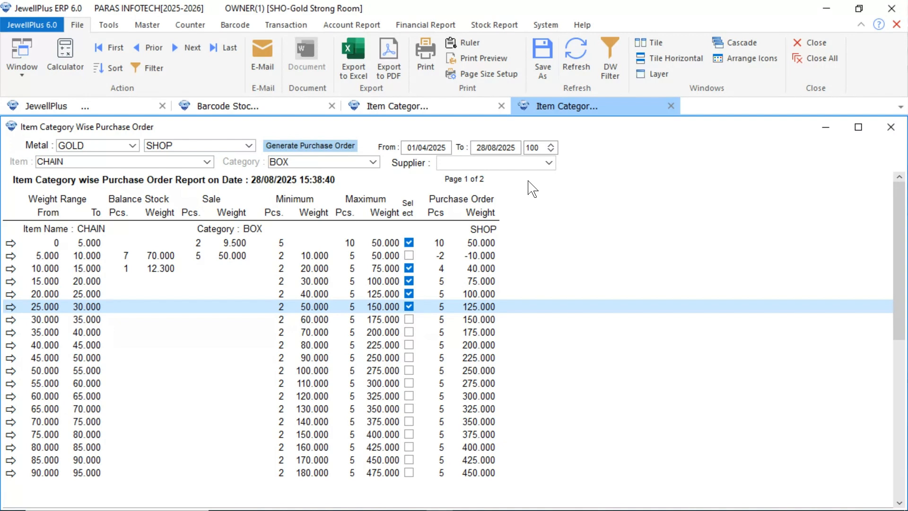
Filter the report to supplier AMC JEWELLERS and item CHAIN, and mark the 0 to 5.000 and 5.000 to 10.000 ranges for ordering
left_click(550, 163)
left_click(512, 206)
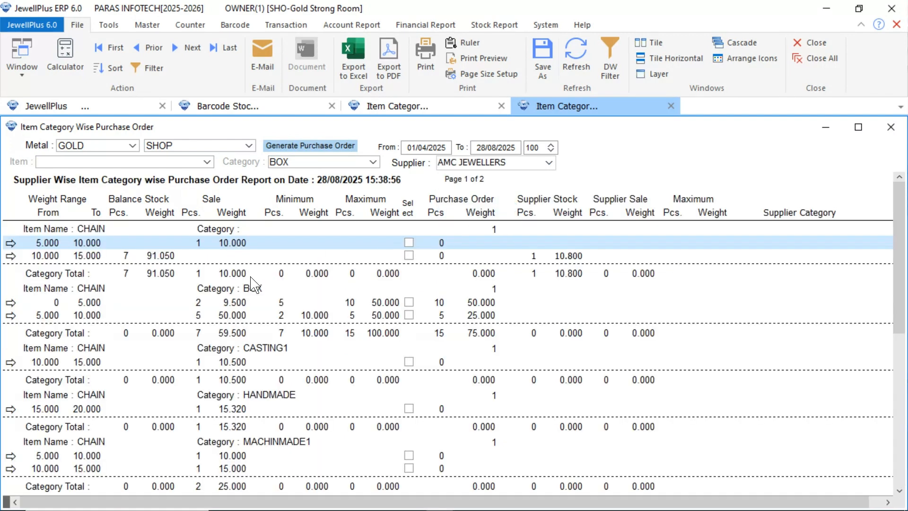
left_click(208, 162)
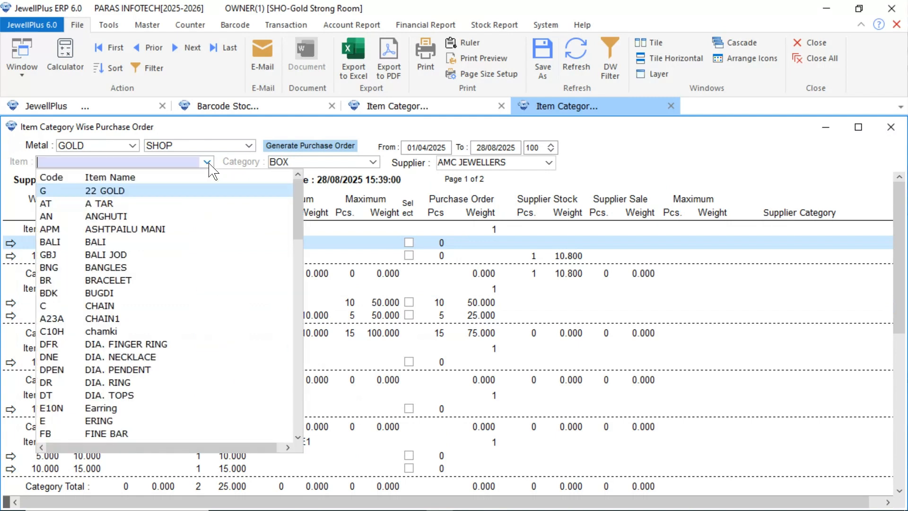
left_click(106, 305)
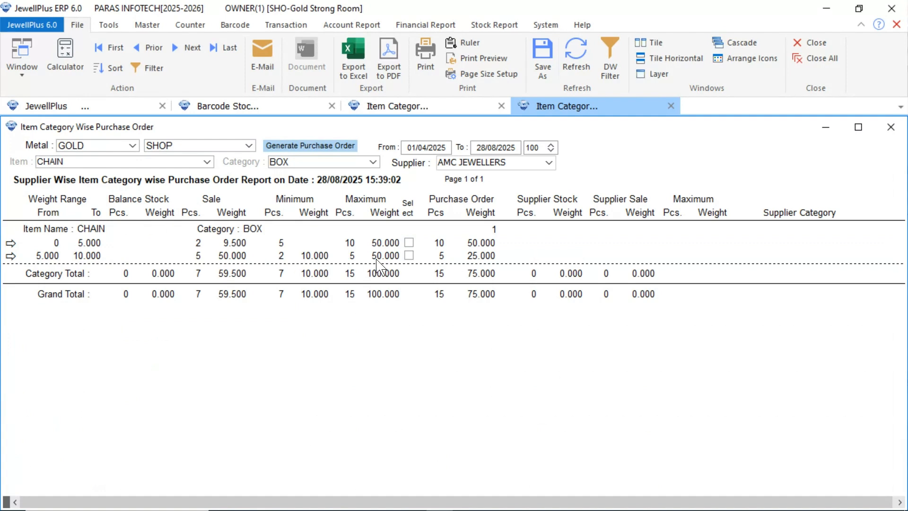
left_click(409, 243)
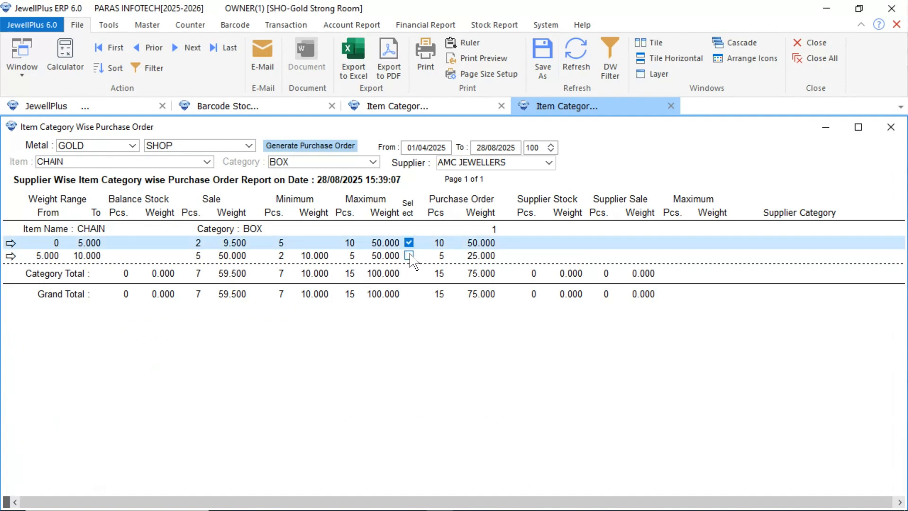
left_click(410, 256)
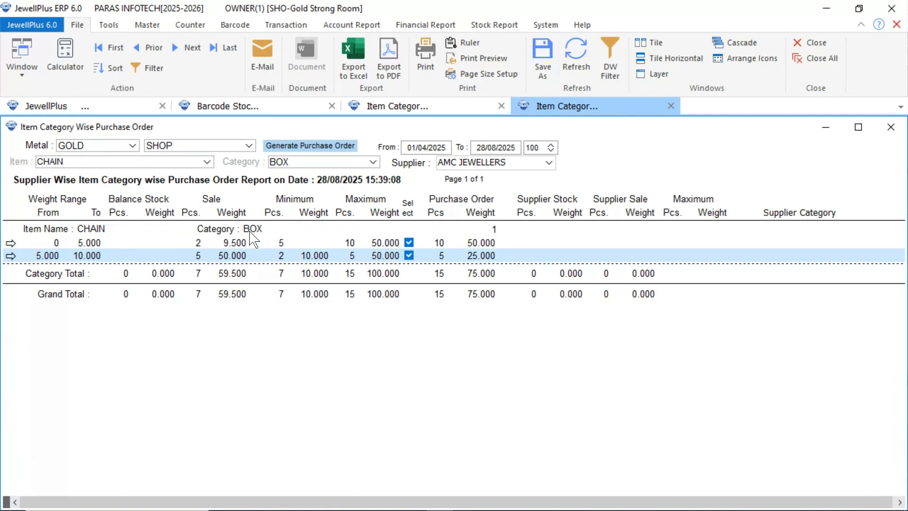
Examine the barcode item list behind the 0 to 5.000 range, including its stock, sale, supplier and barcode details, and close it
double_click(11, 243)
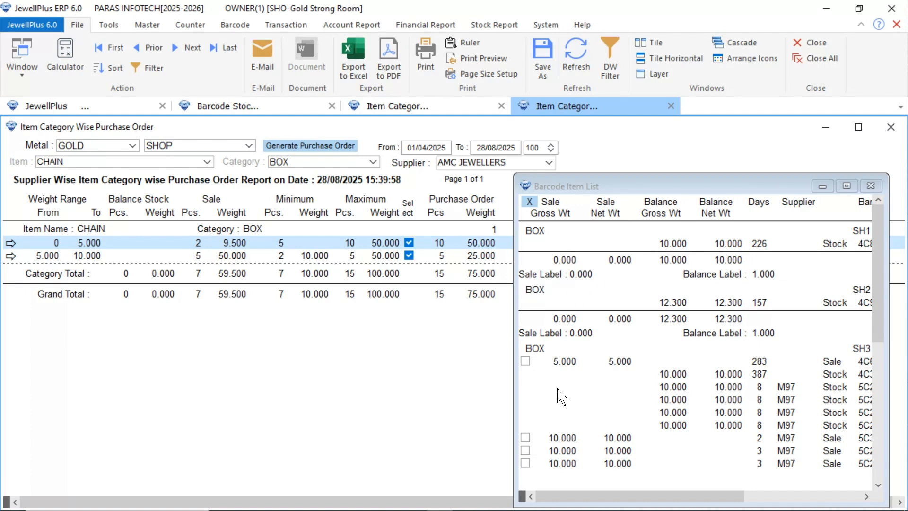
left_click_drag(883, 297, 883, 363)
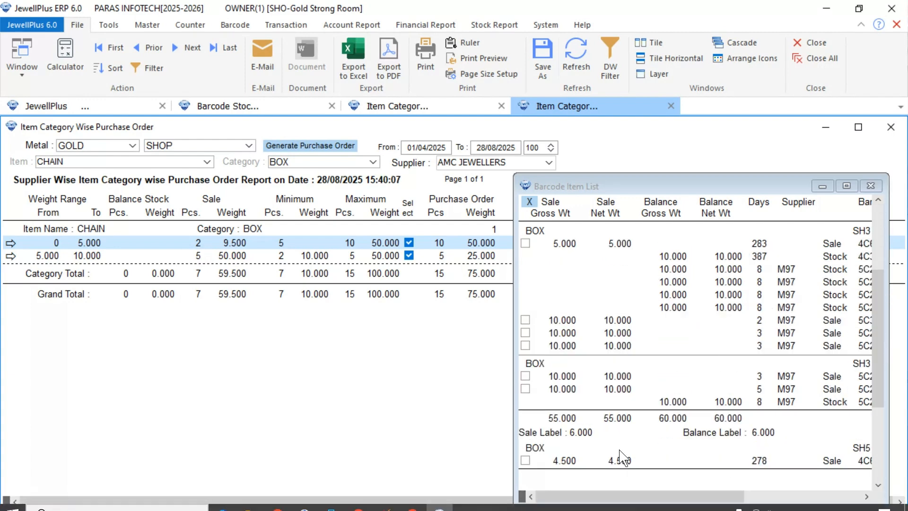
left_click_drag(634, 497, 721, 498)
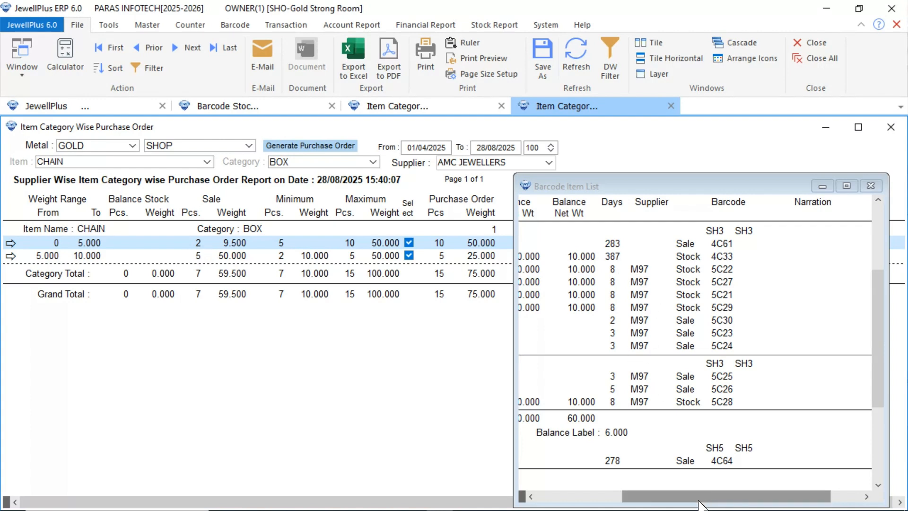
left_click_drag(699, 504, 610, 503)
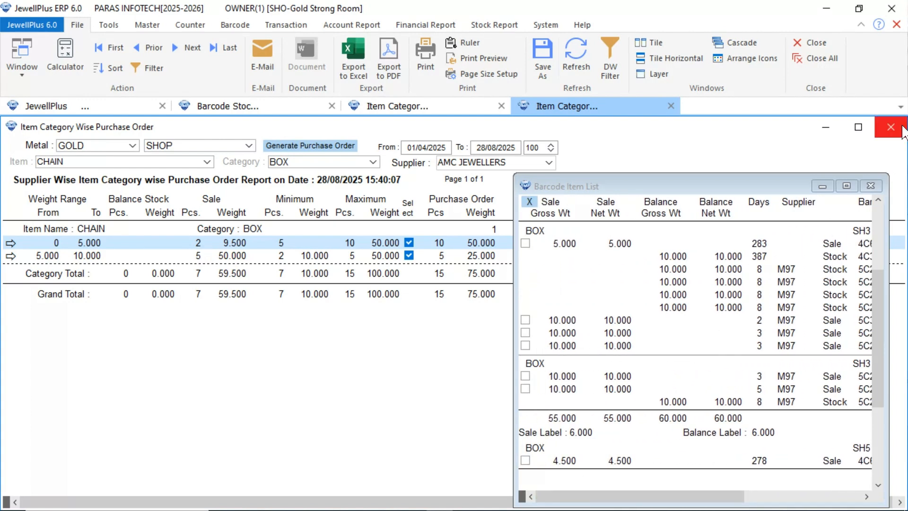
left_click(871, 186)
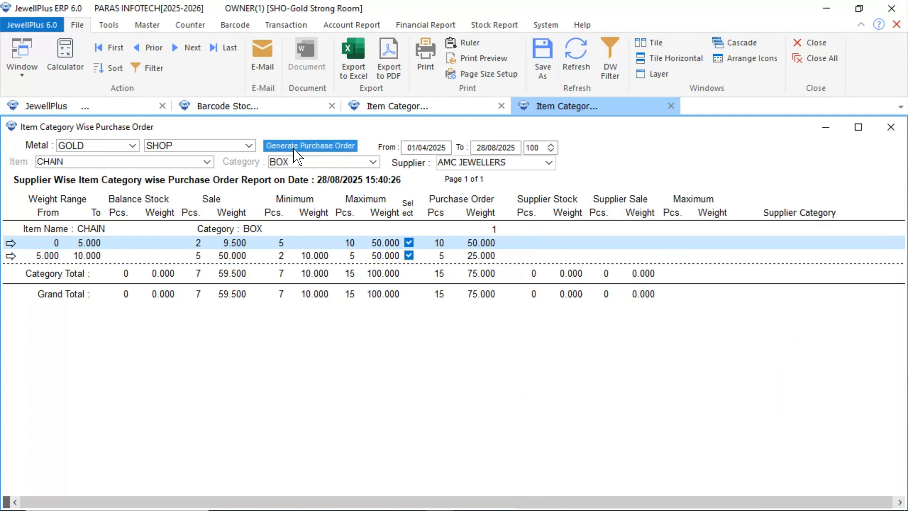
Generate an item-category purchase order from the marked rows and set its account to AMC JEWELLERS
left_click(319, 146)
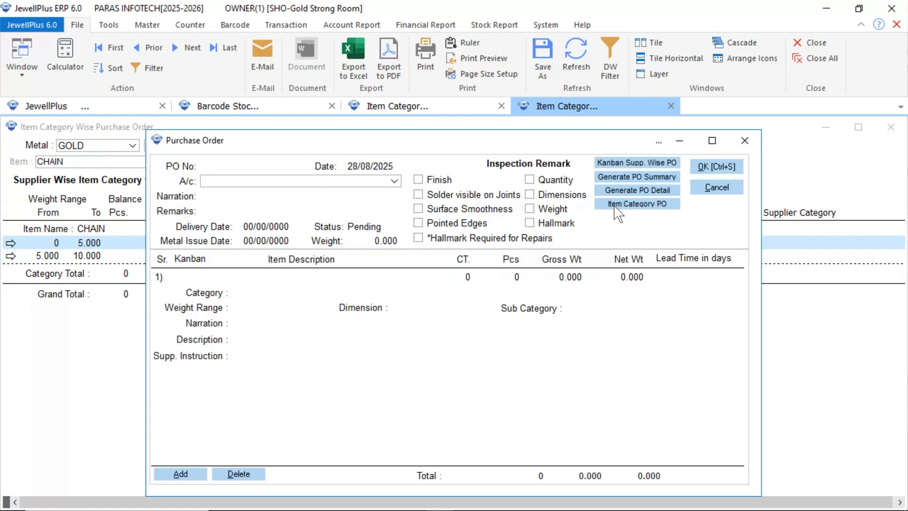
left_click(657, 204)
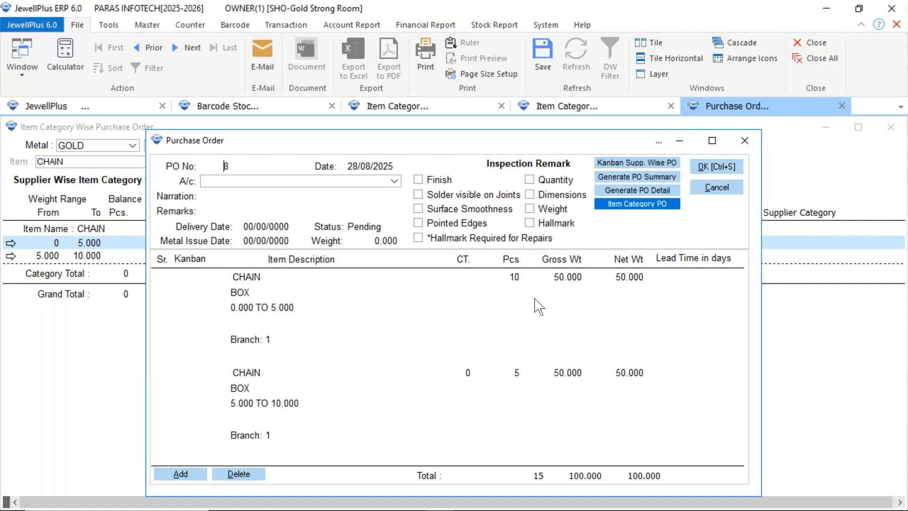
left_click(395, 182)
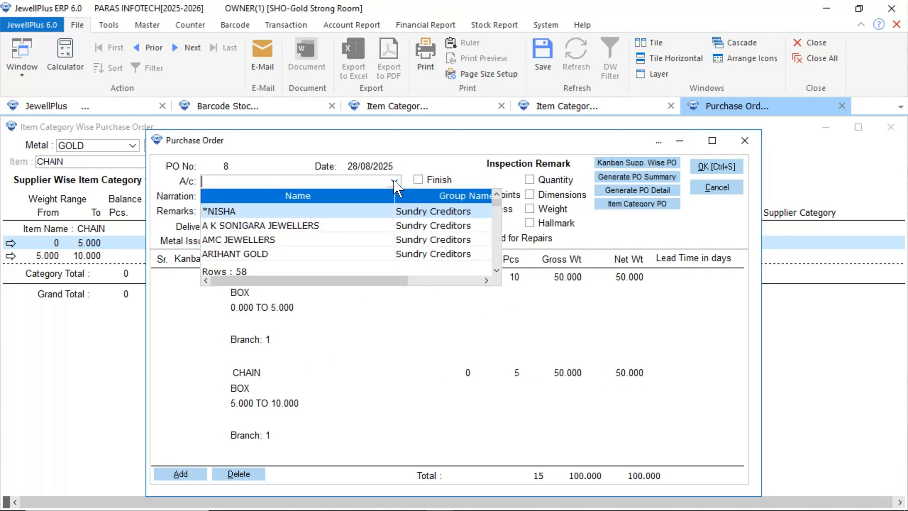
type("A")
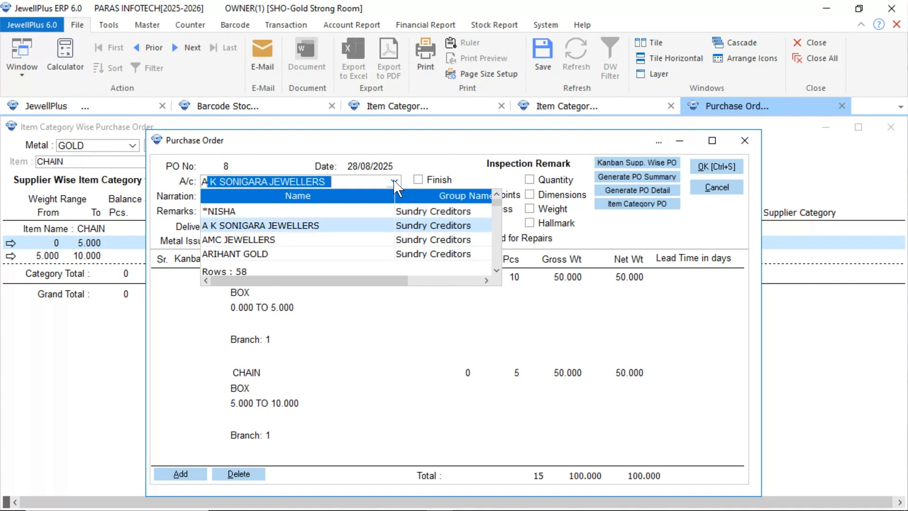
type("MC")
key("Return")
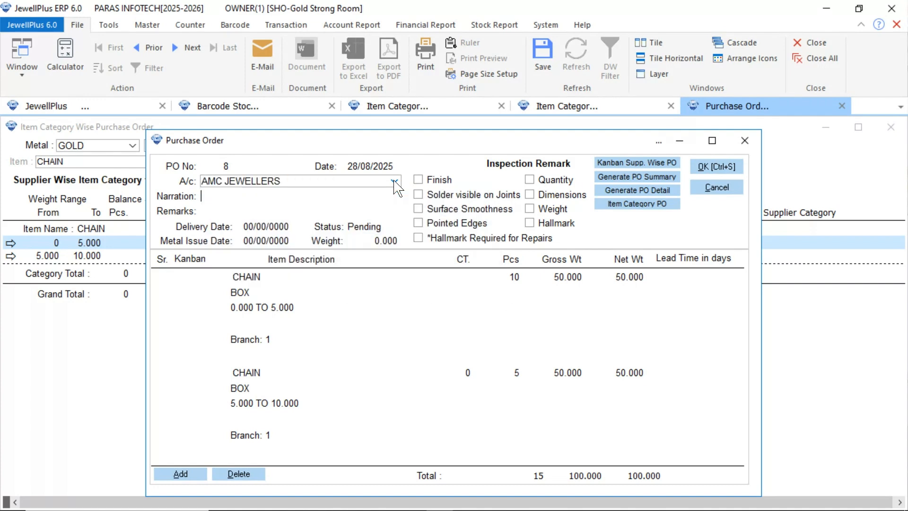
Enable the Finish, Solder visible on Joints, Dimensions, Weight and Hallmark inspection remarks, and save the purchase order
left_click(419, 181)
left_click(419, 195)
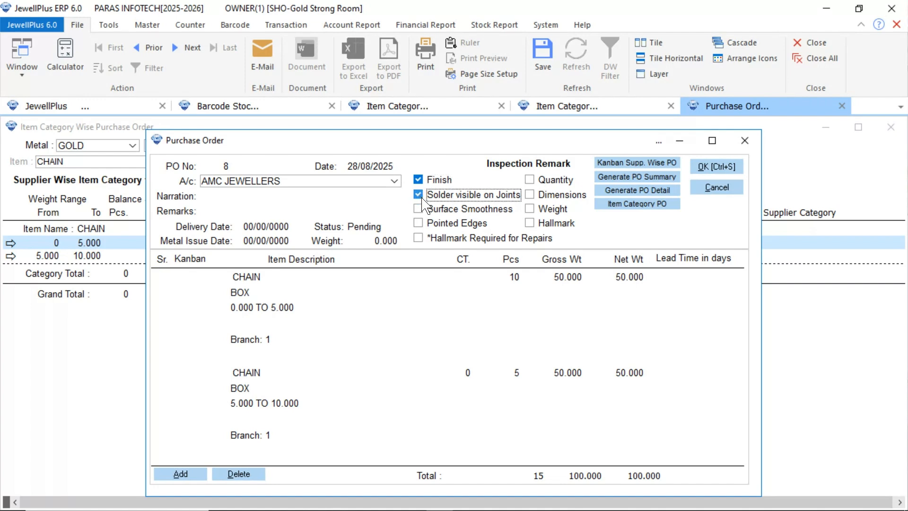
left_click(530, 195)
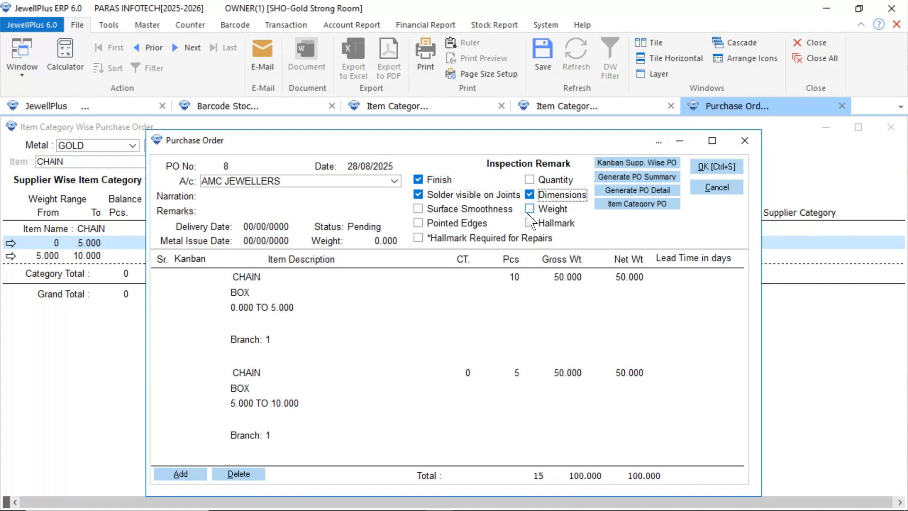
left_click(530, 209)
left_click(531, 229)
left_click(715, 170)
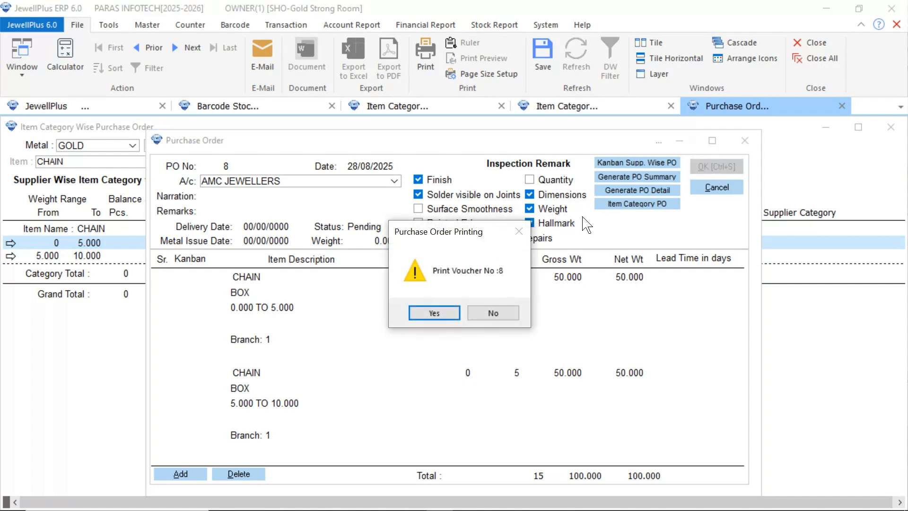
Preview the printout of purchase order voucher 8, cancel printing and dismiss the message notice
left_click(432, 313)
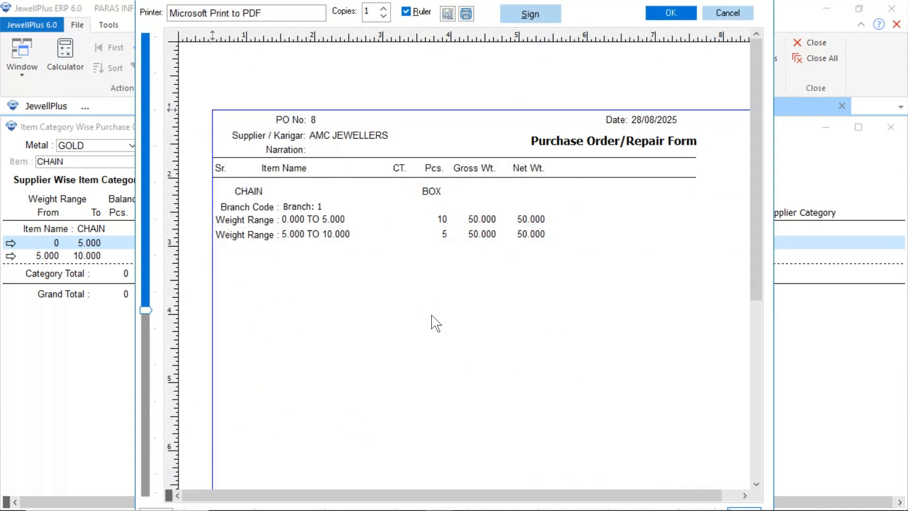
left_click(726, 14)
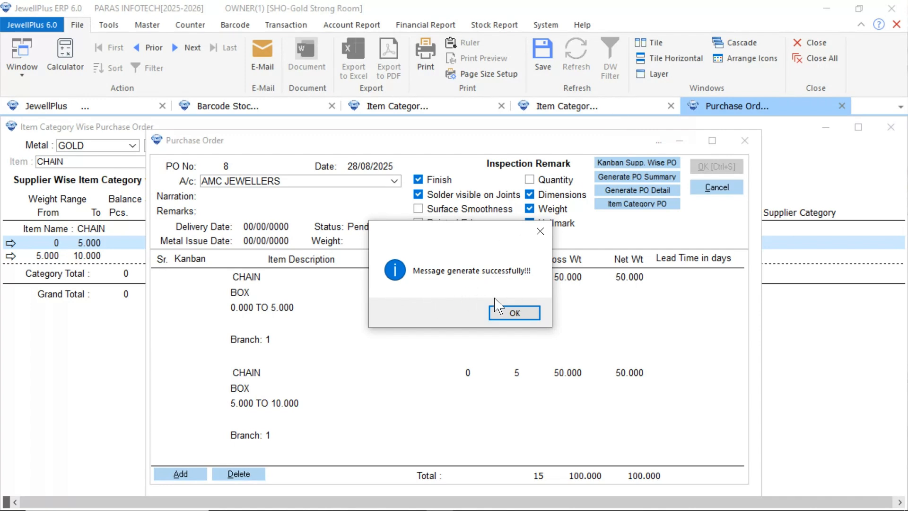
left_click(501, 312)
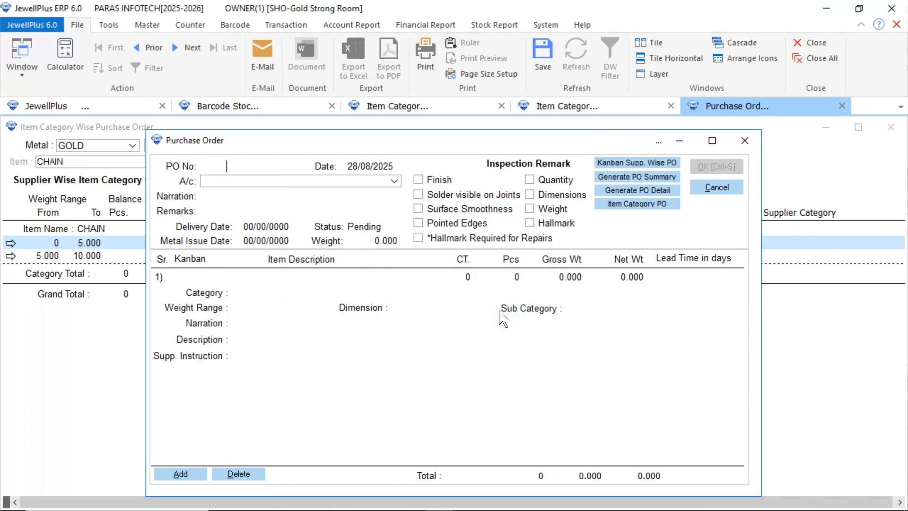